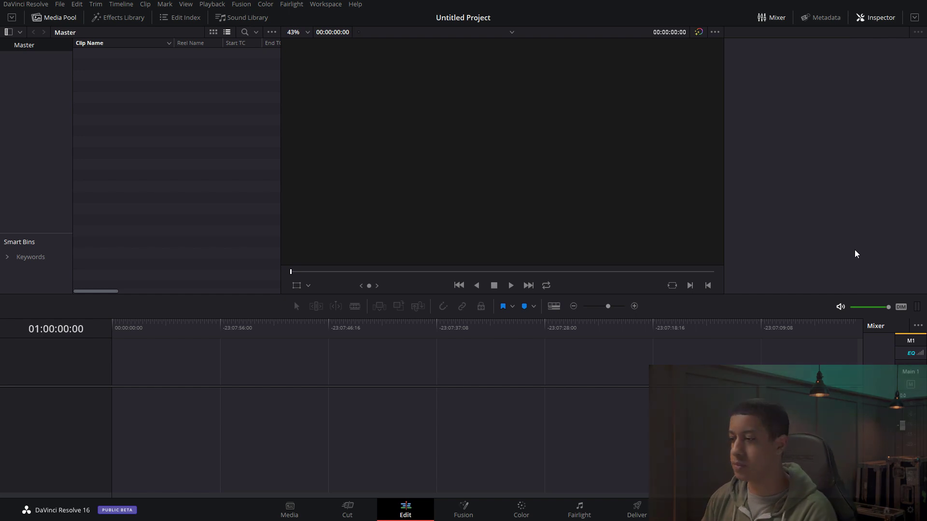
In Project Settings, enter width 820 and height 462, set timeline and playback rates to 29.97, and save
{"action": "left_click", "coordinate": [910, 511]}
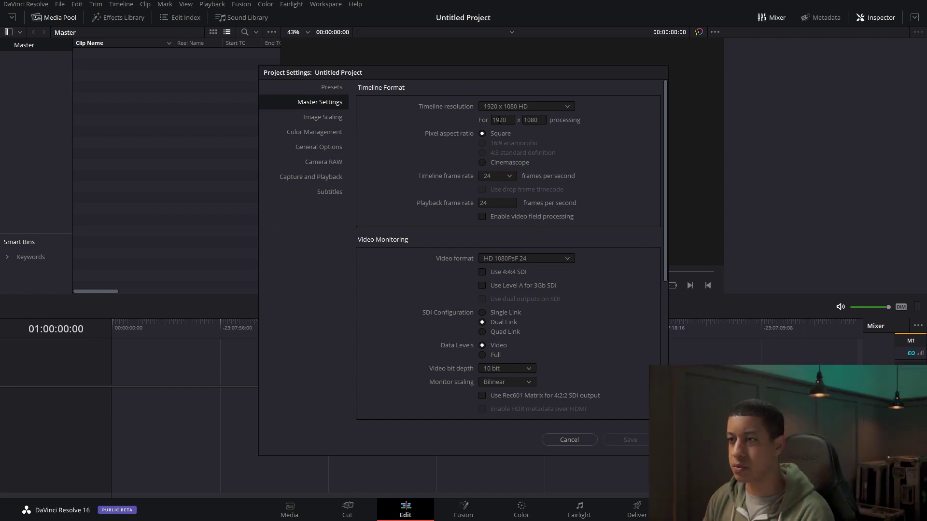
{"action": "double_click", "coordinate": [511, 122]}
{"action": "key", "text": "BackSpace"}
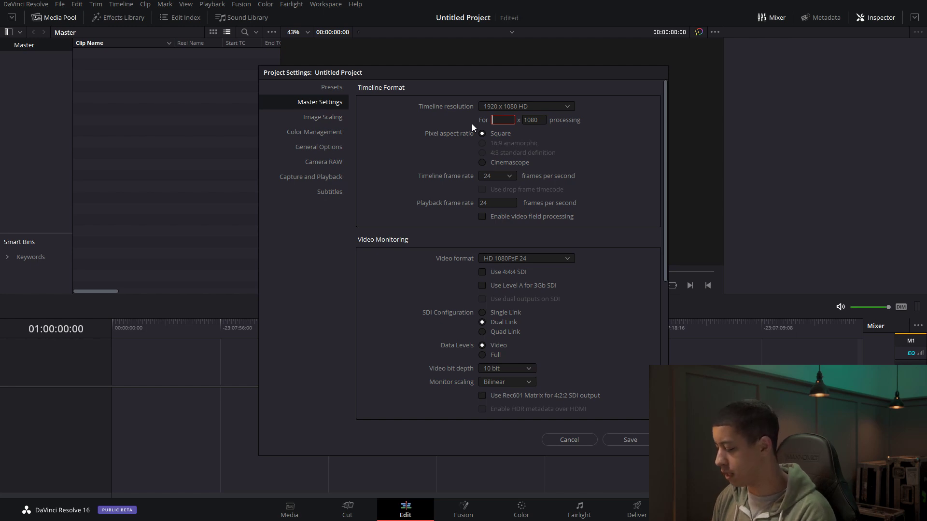
{"action": "type", "text": "820"}
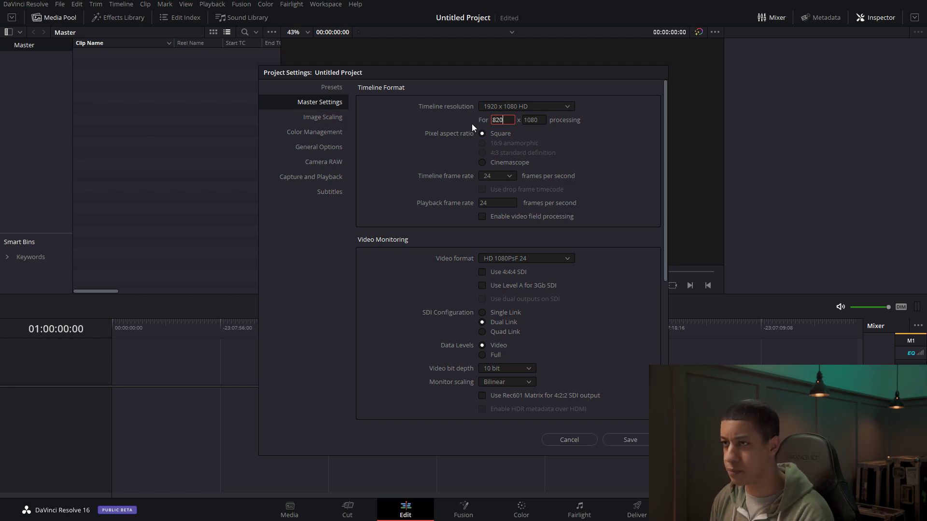
{"action": "key", "text": "Tab"}
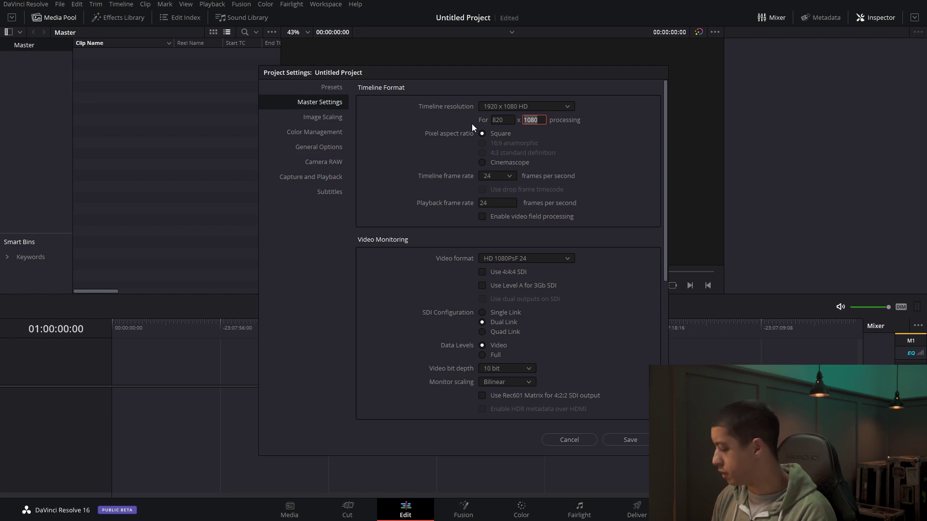
{"action": "type", "text": "462"}
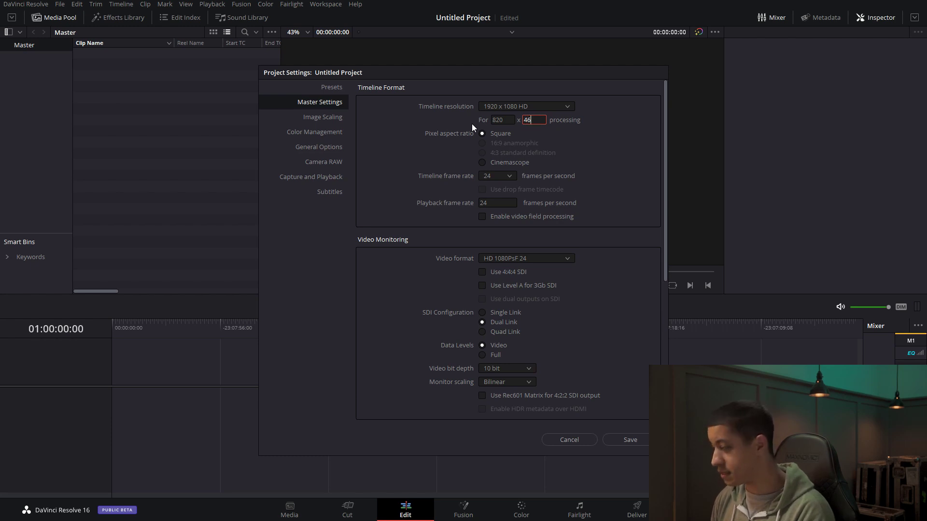
{"action": "left_click", "coordinate": [496, 177]}
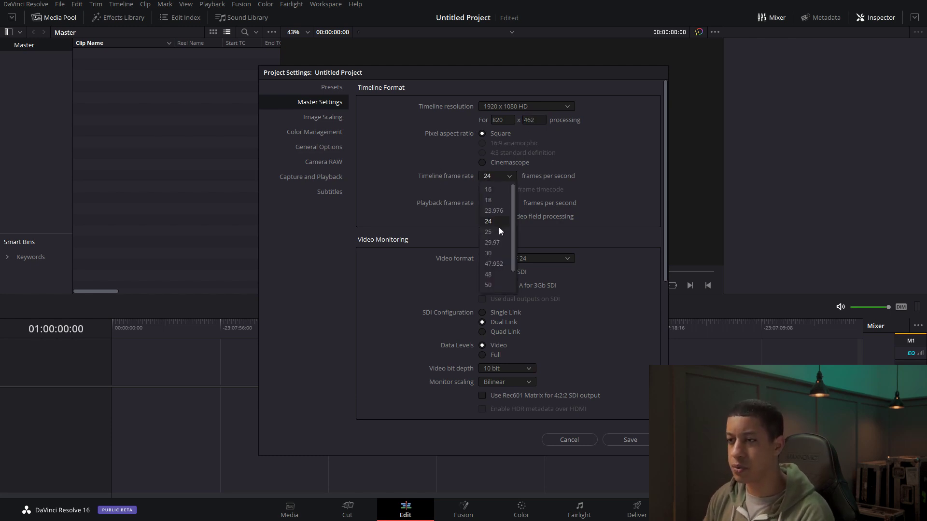
{"action": "left_click", "coordinate": [499, 243]}
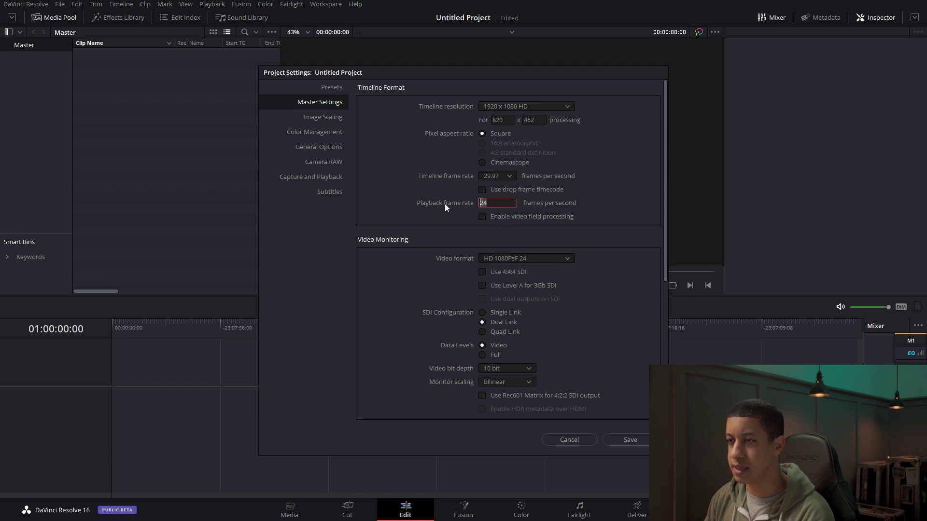
{"action": "type", "text": "29.97"}
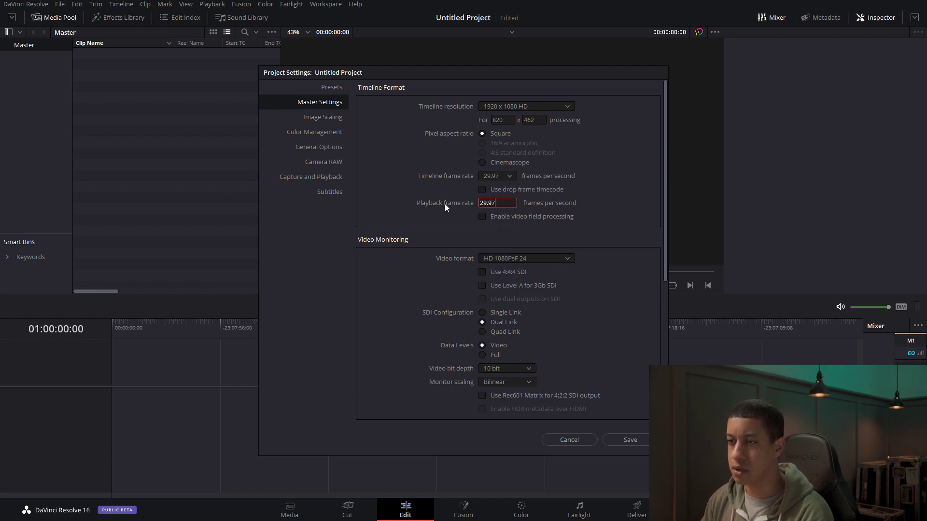
{"action": "left_click", "coordinate": [622, 440]}
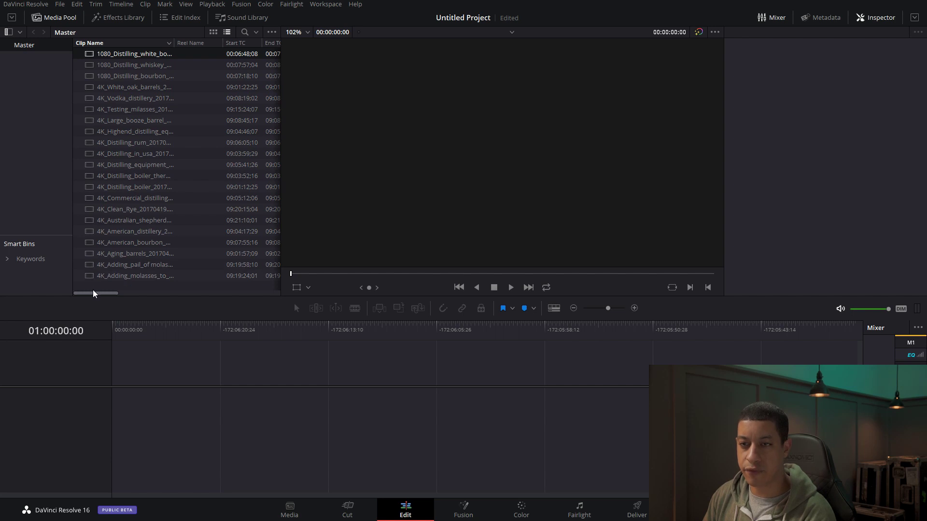
Place the 1080_Distilling_white_bourbon clip on a new timeline
{"action": "left_click_drag", "start_coordinate": [94, 293], "coordinate": [135, 302]}
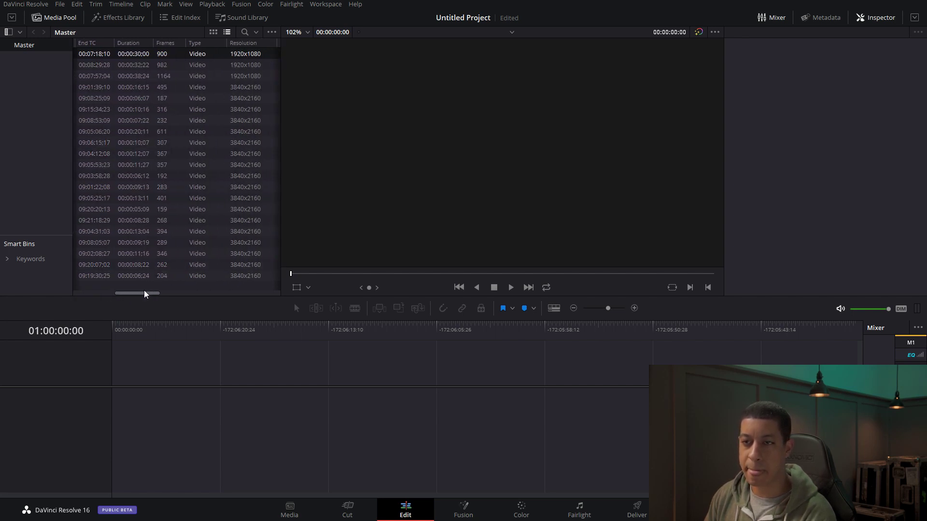
{"action": "left_click_drag", "start_coordinate": [144, 293], "coordinate": [80, 293]}
{"action": "left_click_drag", "start_coordinate": [83, 54], "coordinate": [116, 396]}
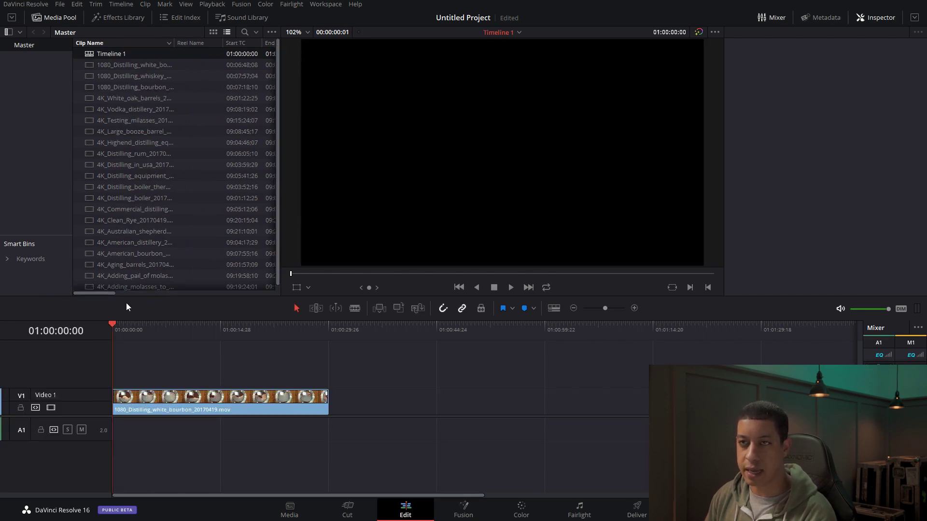
Append 4K_White_oak_barrels after the bourbon clip and scrub the timeline to preview both
{"action": "left_click_drag", "start_coordinate": [88, 102], "coordinate": [335, 406]}
{"action": "left_click_drag", "start_coordinate": [294, 329], "coordinate": [273, 343]}
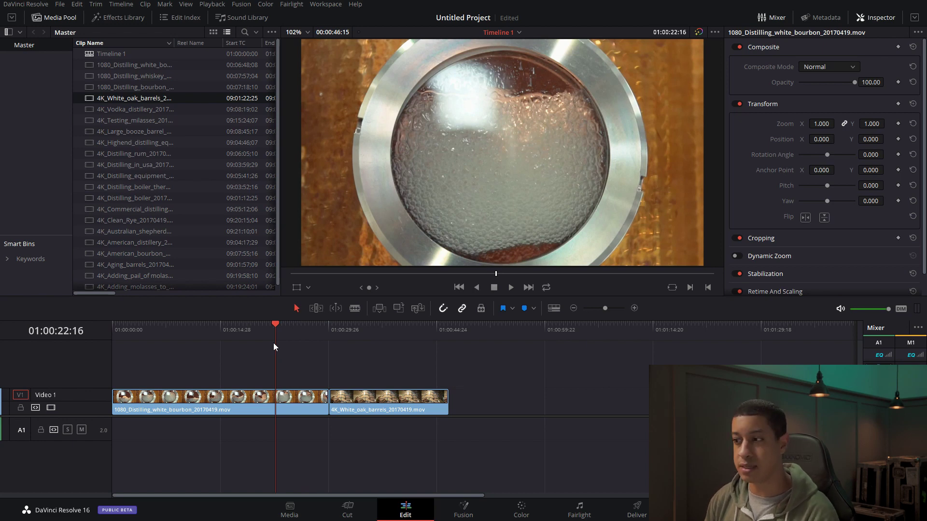
{"action": "left_click", "coordinate": [910, 510]}
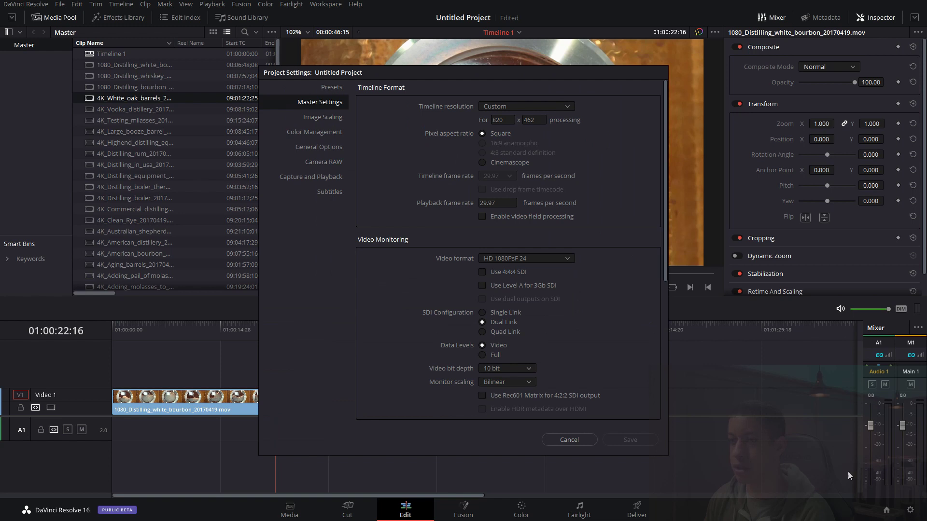
{"action": "left_click", "coordinate": [314, 119]}
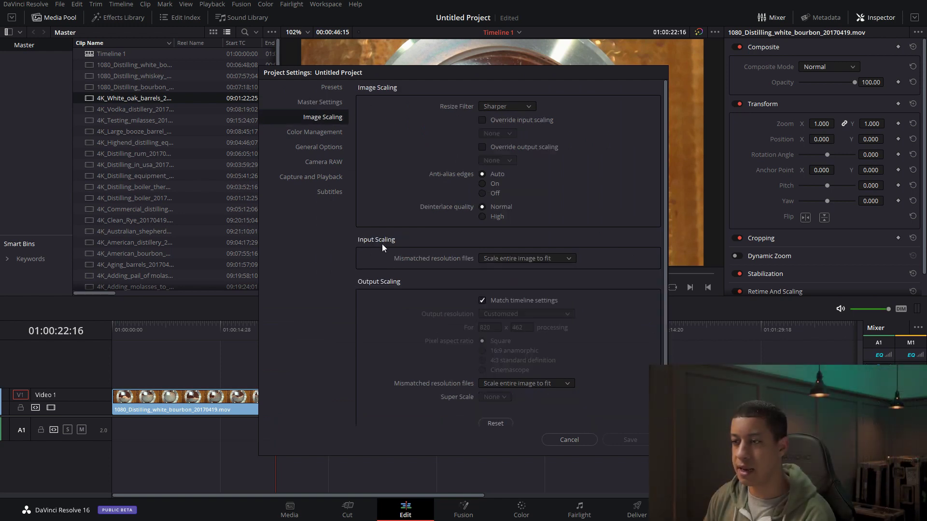
{"action": "left_click", "coordinate": [546, 260]}
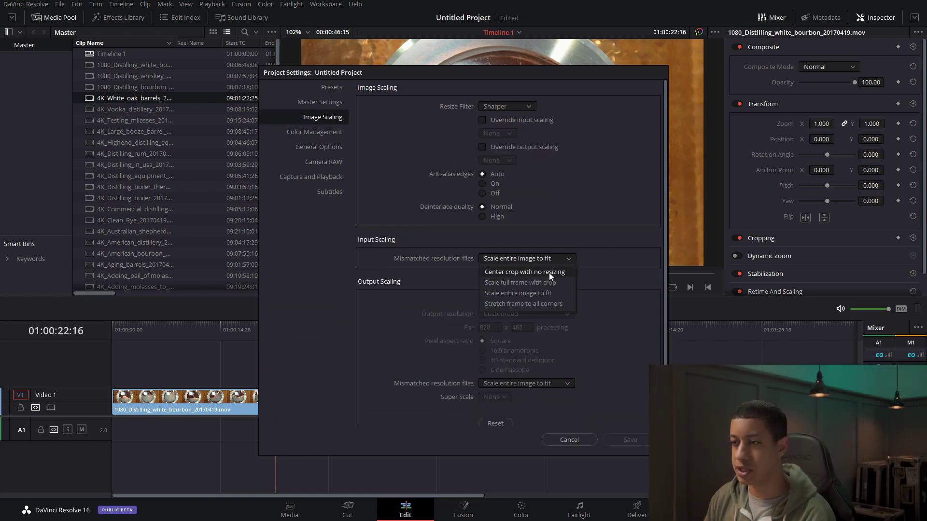
{"action": "left_click", "coordinate": [549, 272]}
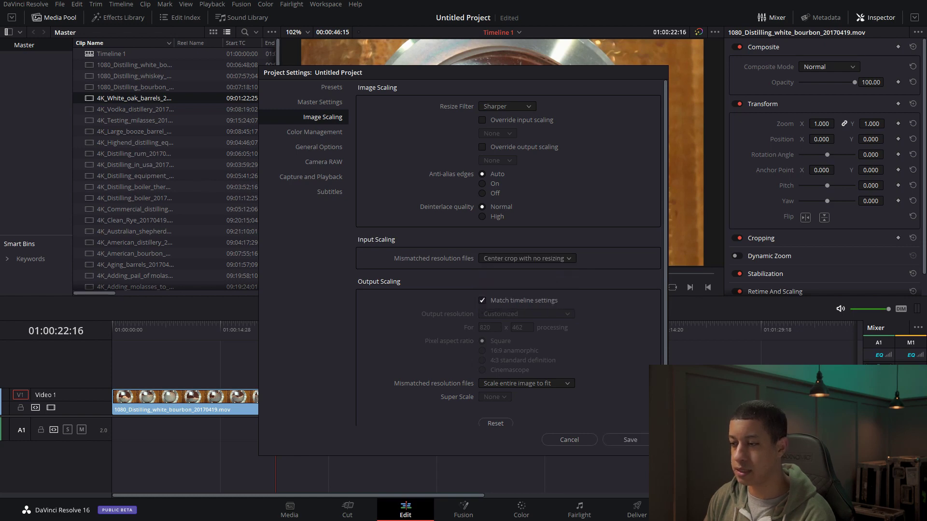
{"action": "left_click", "coordinate": [643, 441]}
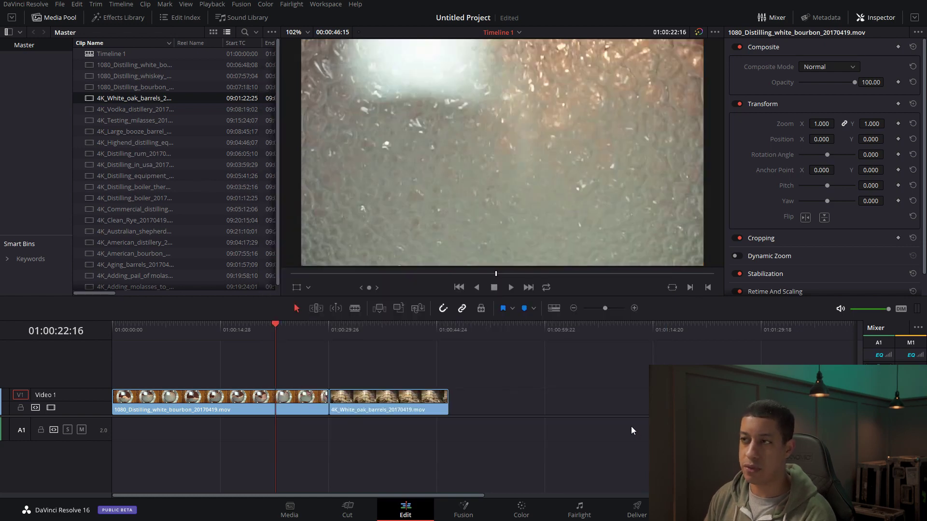
{"action": "left_click_drag", "start_coordinate": [301, 332], "coordinate": [376, 334]}
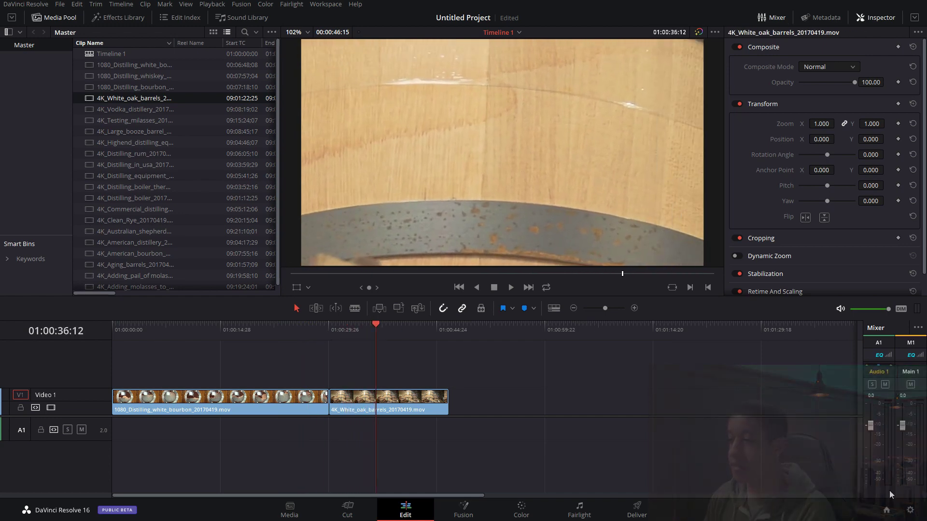
{"action": "left_click", "coordinate": [910, 510]}
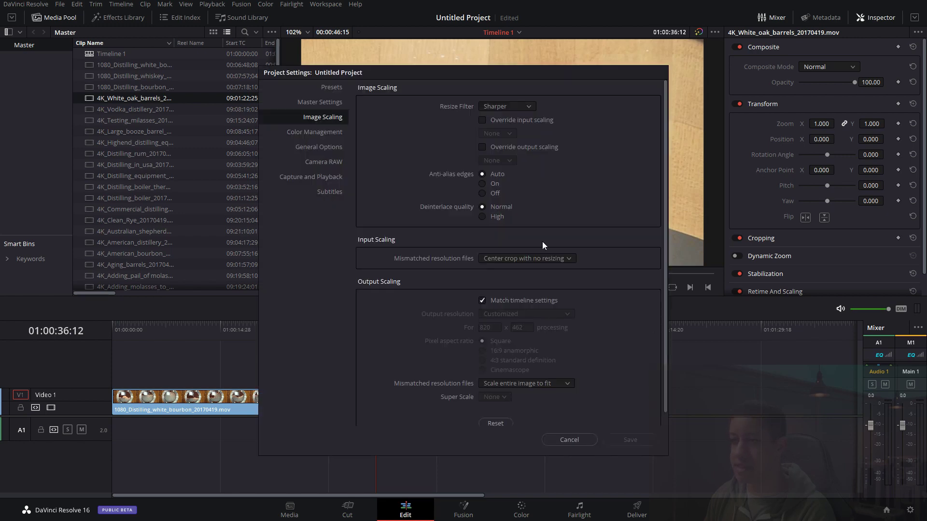
{"action": "left_click", "coordinate": [555, 259]}
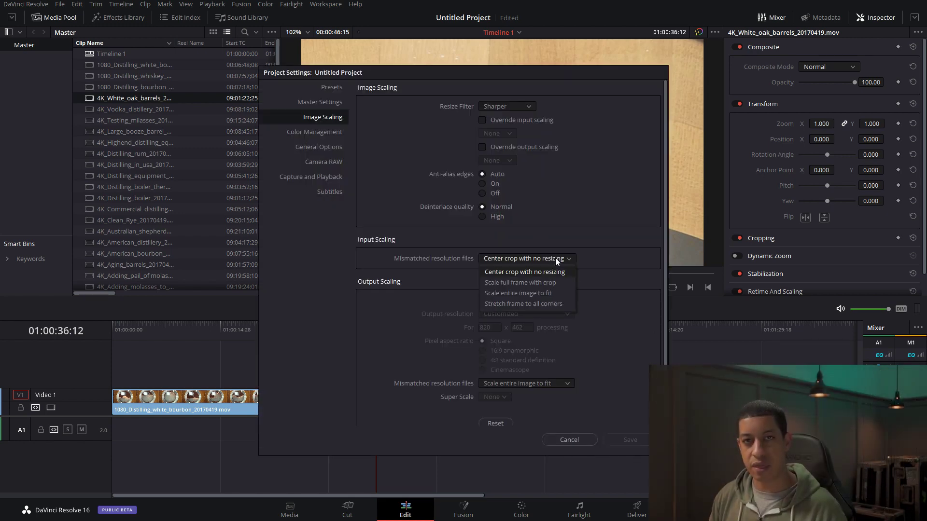
{"action": "left_click", "coordinate": [551, 295]}
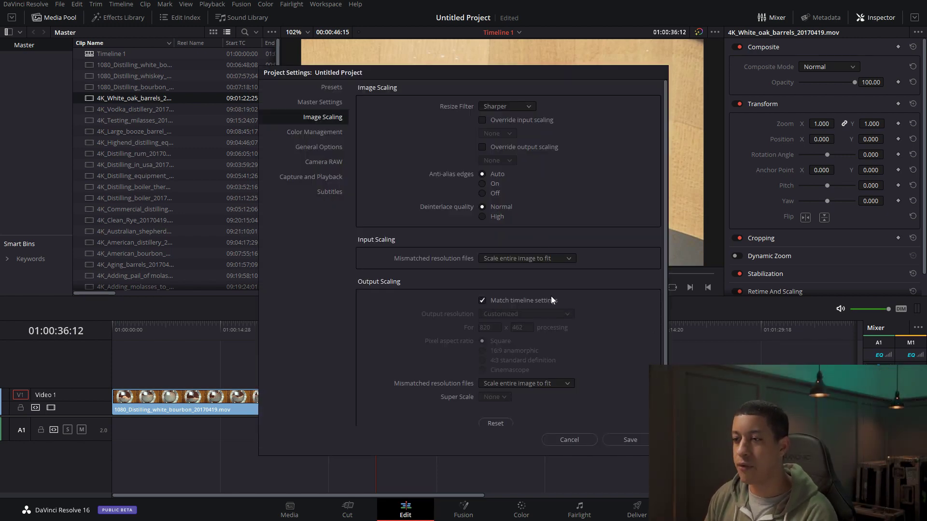
{"action": "left_click", "coordinate": [630, 440]}
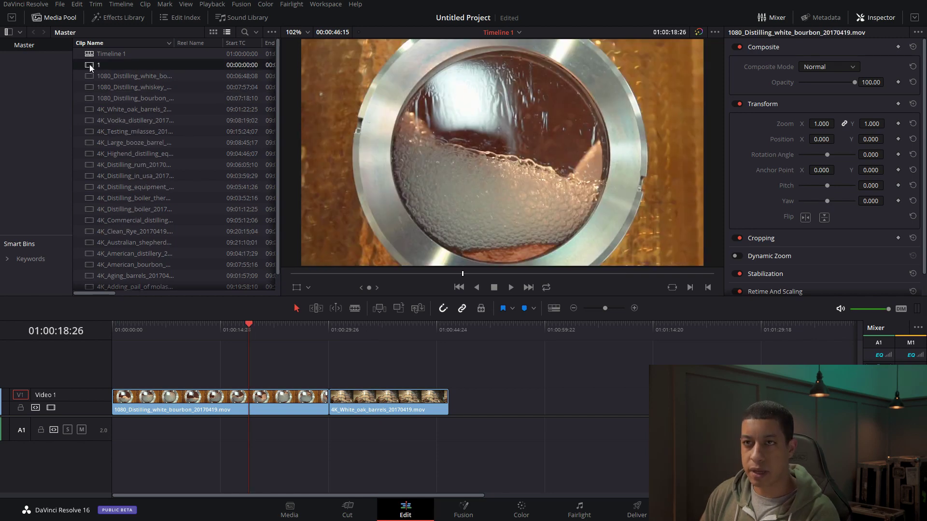
Drop clip '1' onto V1 after the barrels clip and preview it in the viewer
{"action": "left_click_drag", "start_coordinate": [98, 65], "coordinate": [456, 408]}
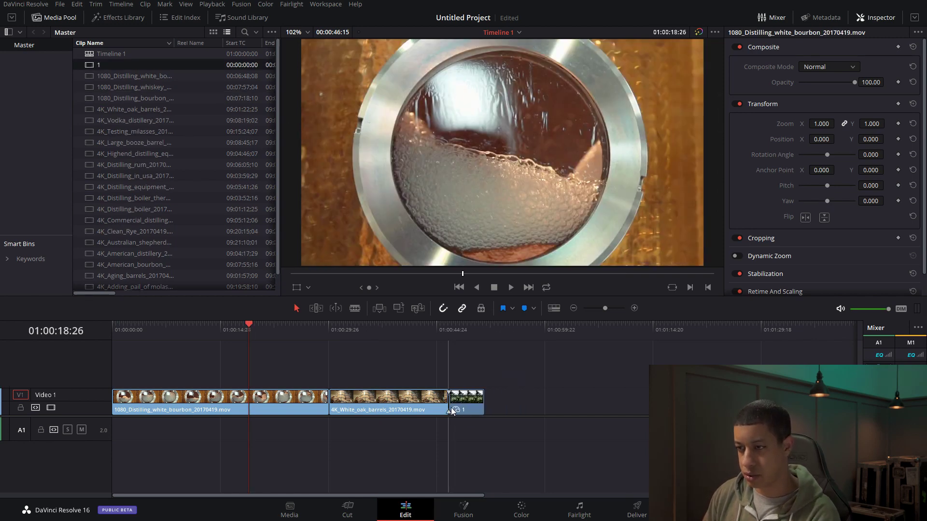
{"action": "left_click", "coordinate": [448, 333]}
{"action": "left_click", "coordinate": [463, 334]}
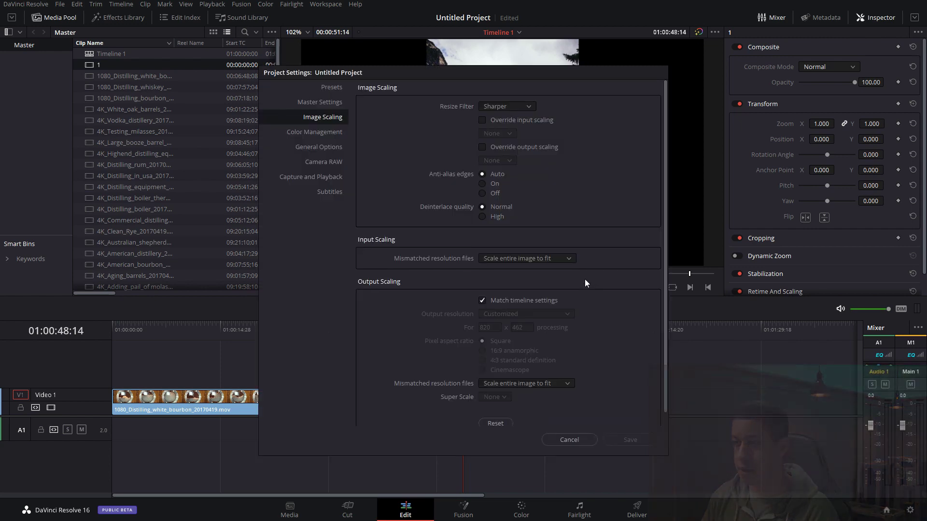
Set mismatched resolution files to scale full frame with crop and save the project settings
{"action": "left_click", "coordinate": [555, 258]}
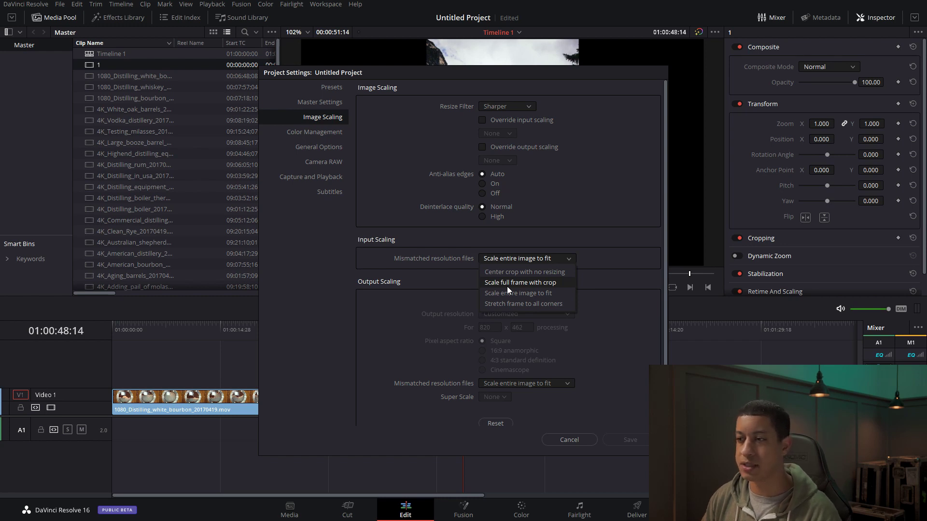
{"action": "left_click_drag", "start_coordinate": [527, 76], "coordinate": [926, 90]}
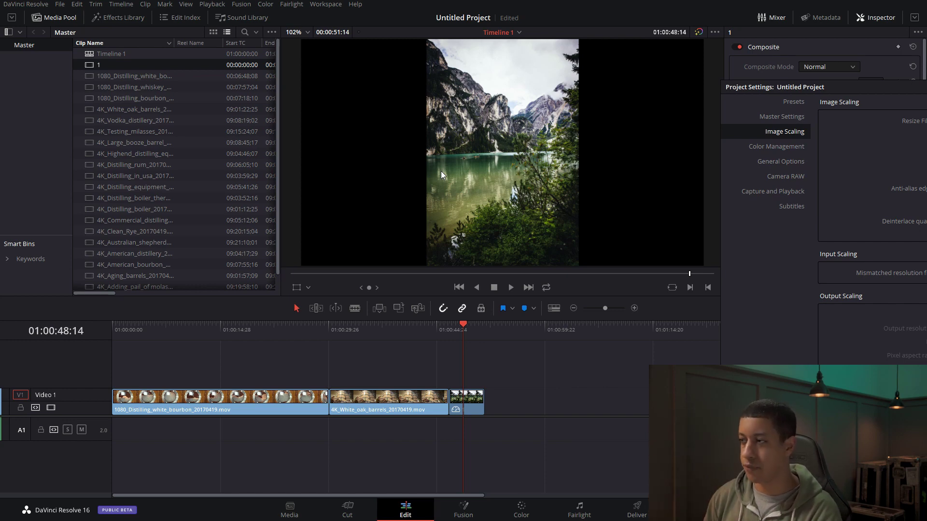
{"action": "left_click_drag", "start_coordinate": [859, 91], "coordinate": [459, 85]}
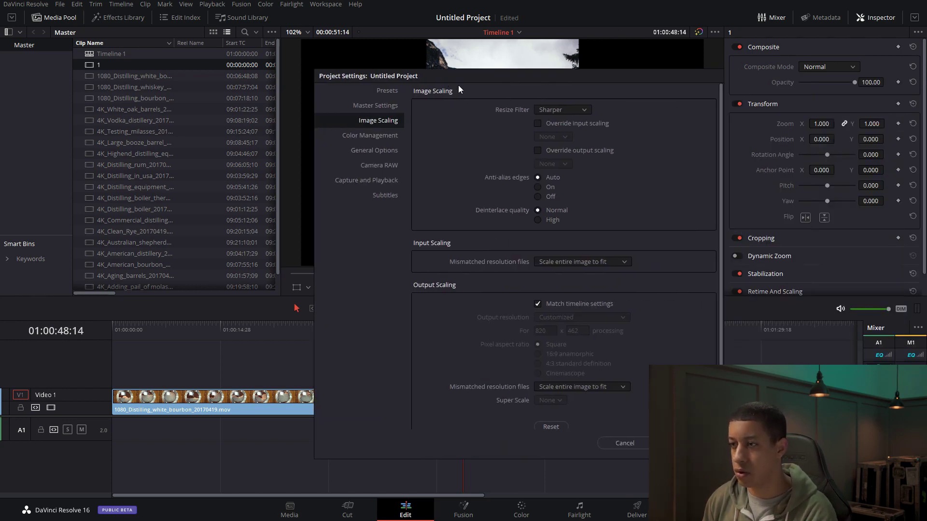
{"action": "left_click", "coordinate": [588, 263]}
{"action": "left_click", "coordinate": [609, 290]}
{"action": "left_click", "coordinate": [681, 443]}
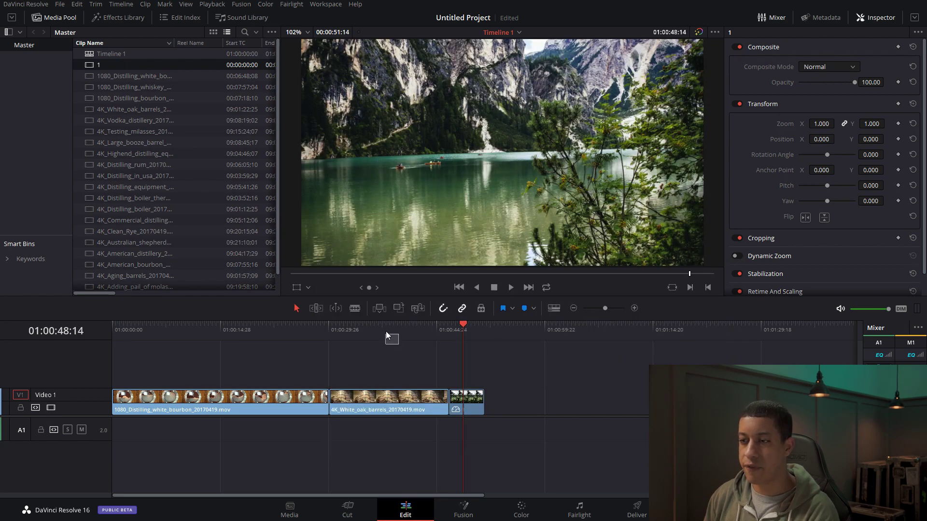
Scrub the timeline to the lake still and try adjusting its Position Y, leaving it at 0
{"action": "left_click", "coordinate": [375, 329]}
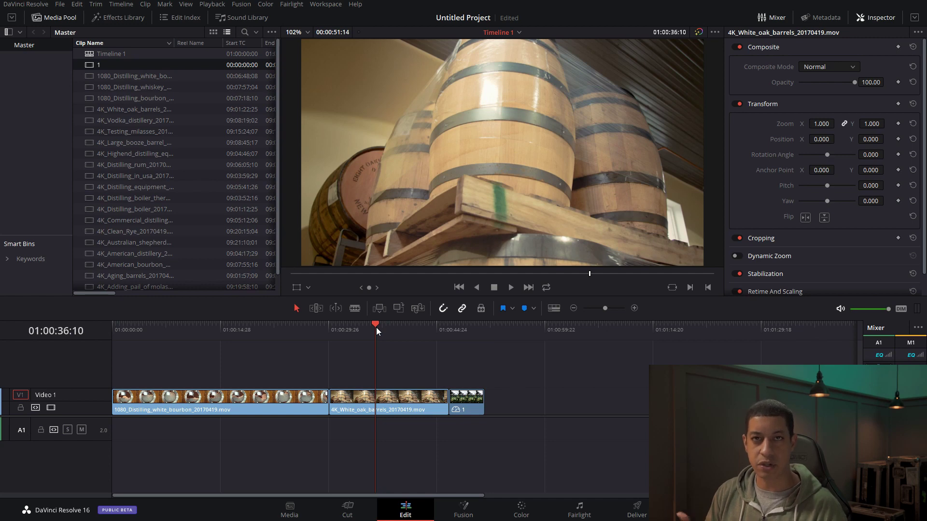
{"action": "left_click", "coordinate": [318, 331]}
{"action": "left_click_drag", "start_coordinate": [317, 332], "coordinate": [467, 350]}
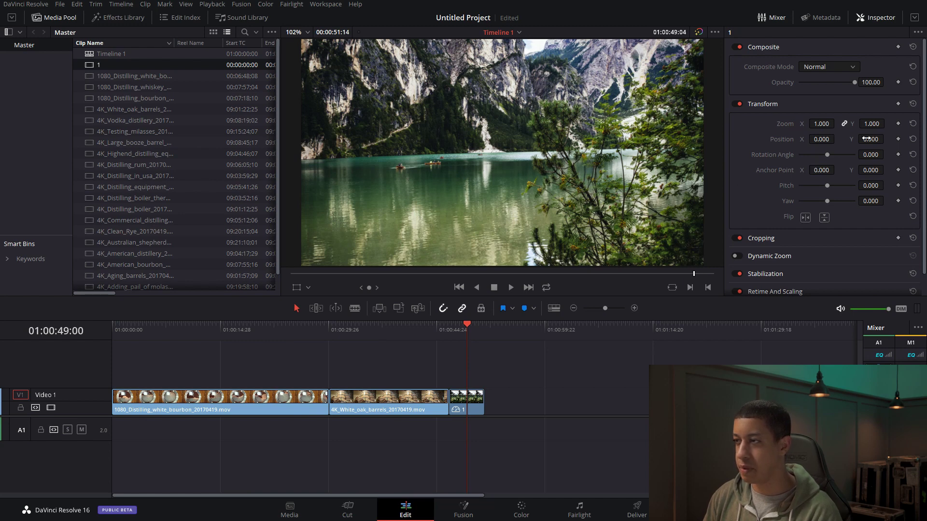
{"action": "mouse_move", "coordinate": [870, 139]}
{"action": "left_mouse_down"}
{"action": "mouse_move", "coordinate": [908, 139]}
{"action": "mouse_move", "coordinate": [871, 139]}
{"action": "left_mouse_up"}
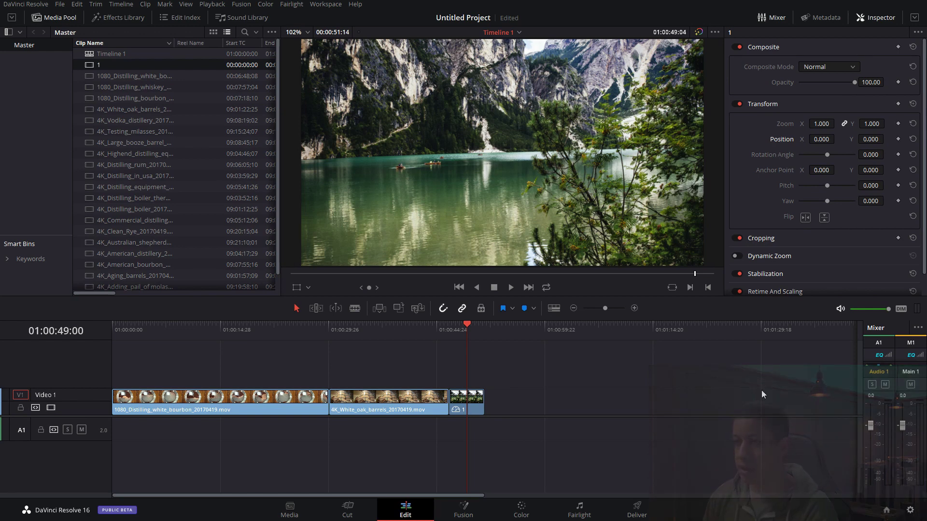
Change Input Scaling's mismatched resolution option to 'Stretch frame to all corners' and save
{"action": "key", "text": "shift+9"}
{"action": "left_click", "coordinate": [543, 257]}
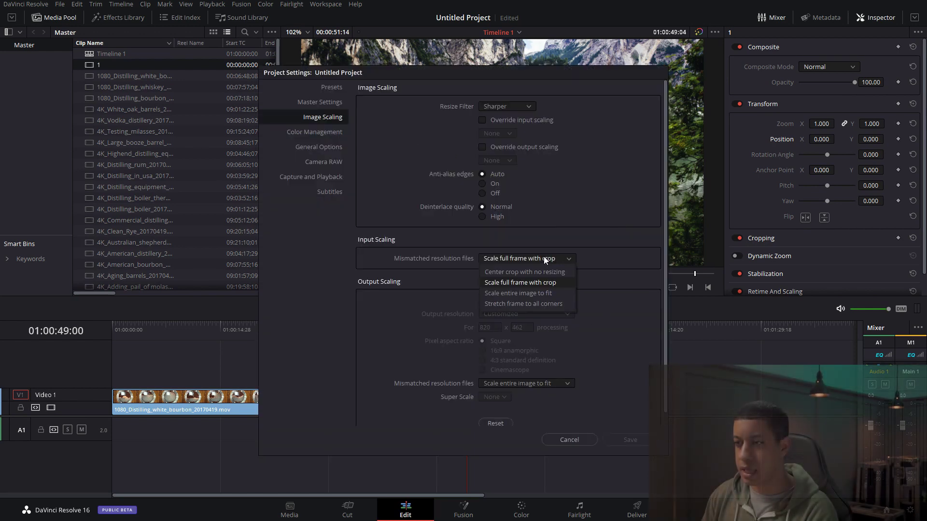
{"action": "left_click", "coordinate": [514, 304]}
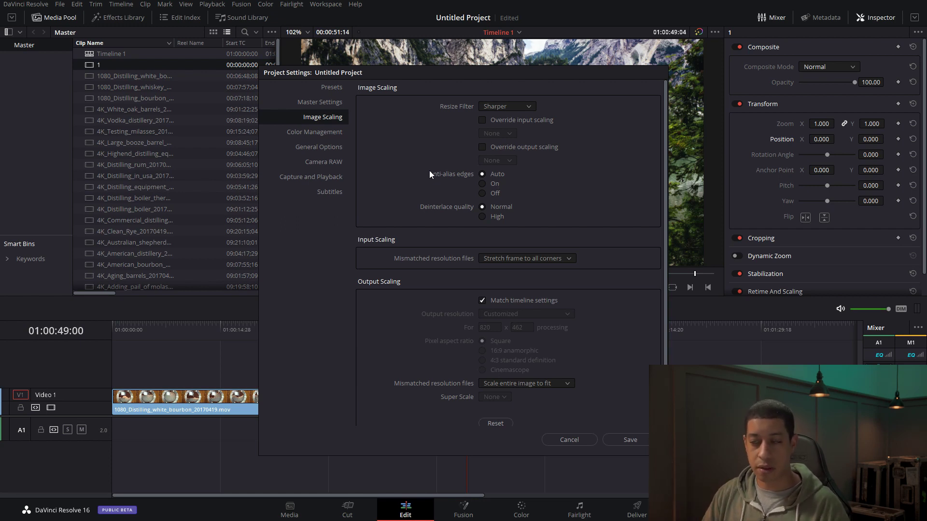
{"action": "left_click", "coordinate": [568, 259]}
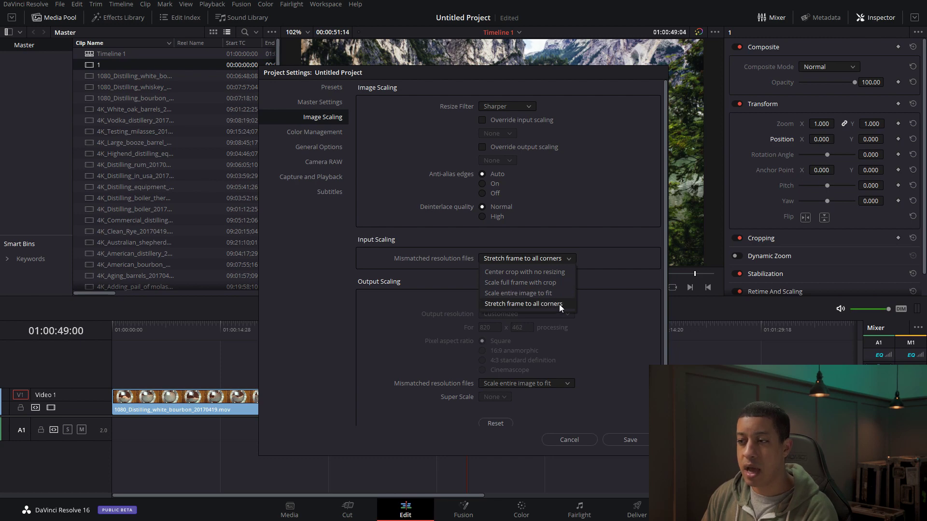
{"action": "left_click", "coordinate": [560, 304]}
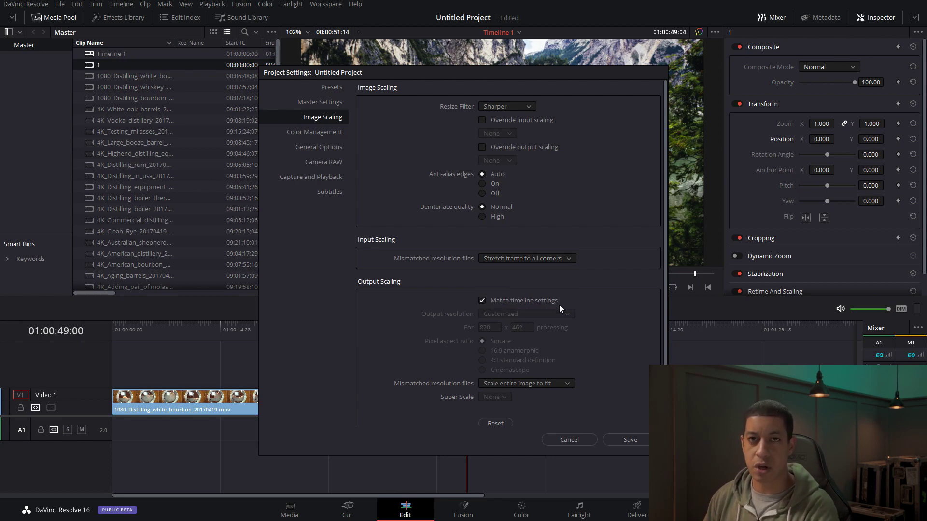
{"action": "left_click", "coordinate": [644, 443]}
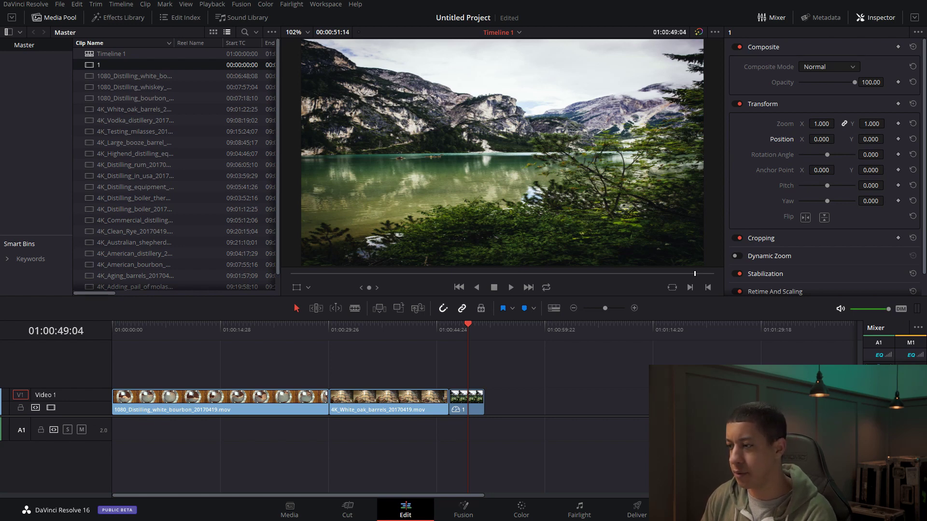
{"action": "key", "text": "shift+9"}
Switch mismatched resolution scaling to 'Scale entire image to fit' and save
{"action": "left_click", "coordinate": [529, 260]}
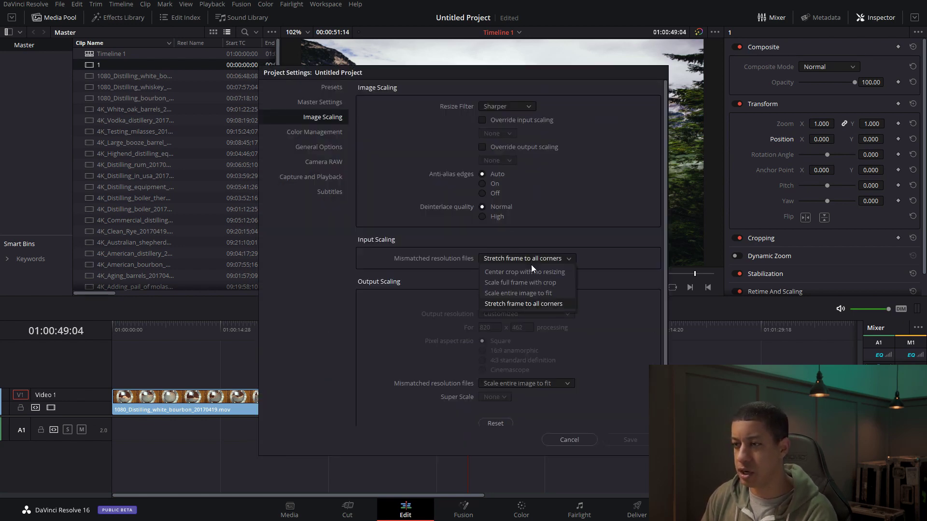
{"action": "left_click", "coordinate": [540, 293]}
{"action": "left_click", "coordinate": [630, 439]}
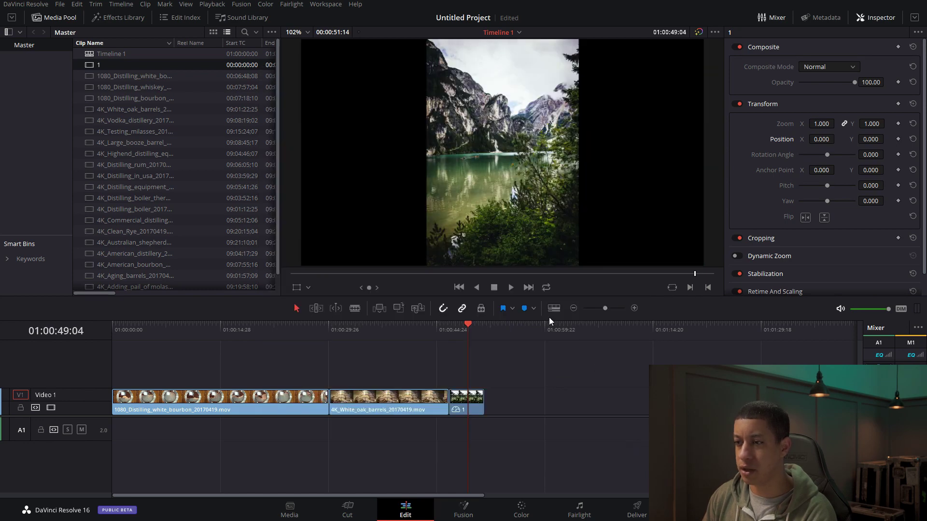
Zoom the portrait lake clip to 2.640 in the Inspector so it fills the frame
{"action": "left_click_drag", "start_coordinate": [395, 328], "coordinate": [464, 360]}
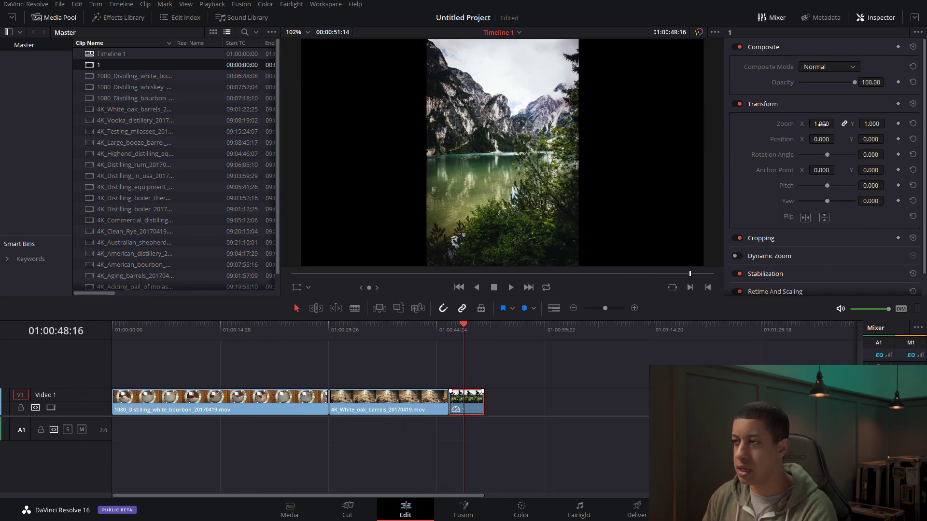
{"action": "left_click_drag", "start_coordinate": [821, 124], "coordinate": [518, 362]}
{"action": "left_click_drag", "start_coordinate": [455, 338], "coordinate": [378, 343]}
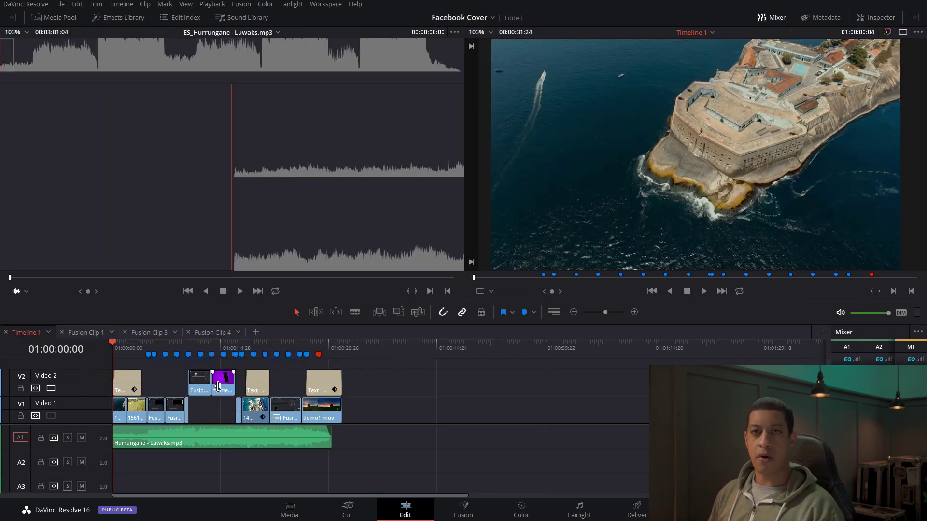
{"action": "left_click_drag", "start_coordinate": [149, 349], "coordinate": [113, 349]}
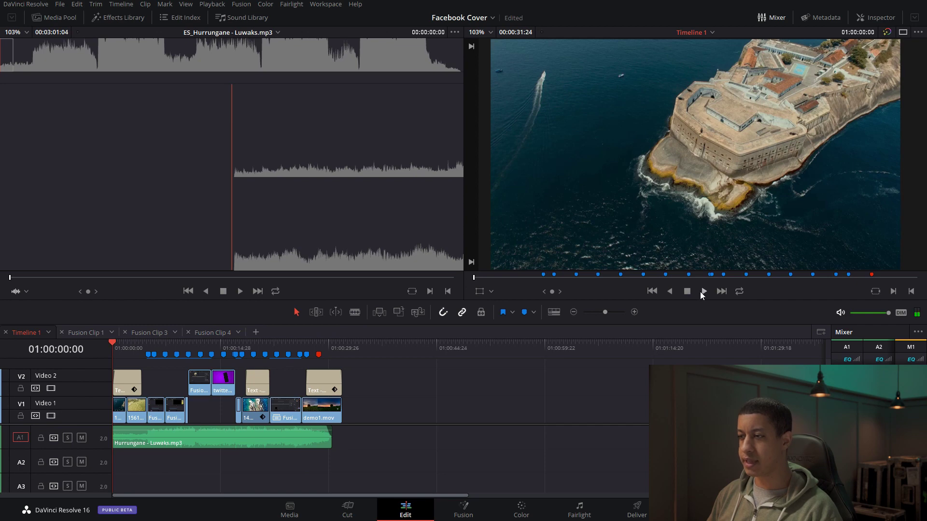
{"action": "left_click", "coordinate": [703, 292]}
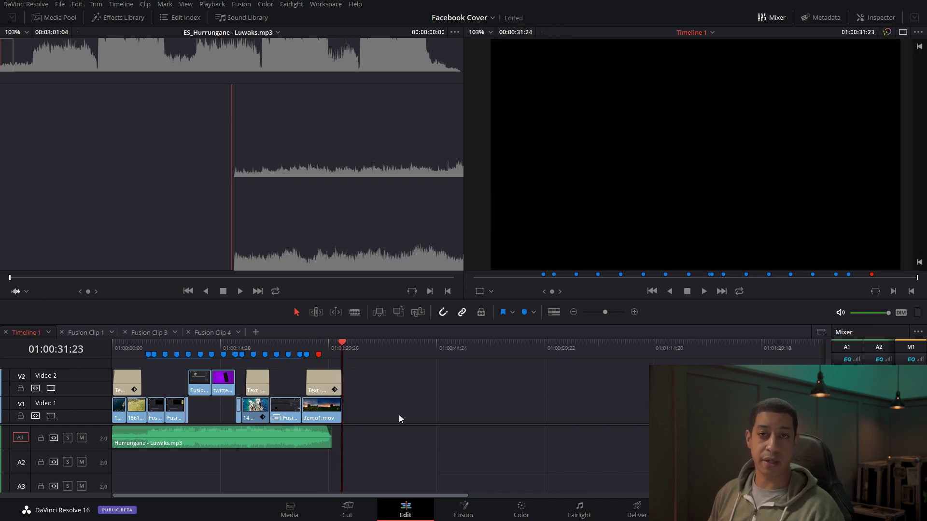
On the Deliver page, set the render format to MP4
{"action": "left_click", "coordinate": [629, 508]}
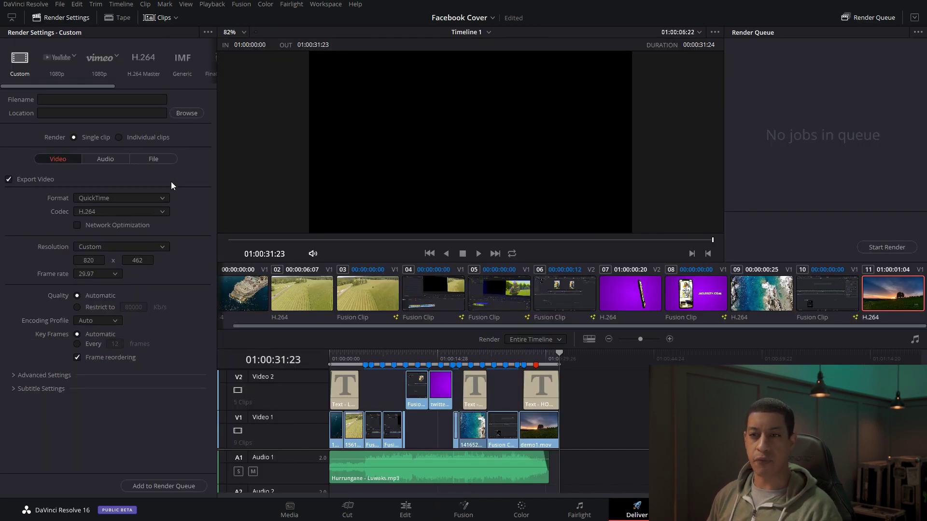
{"action": "left_click", "coordinate": [155, 198]}
{"action": "left_click", "coordinate": [131, 270]}
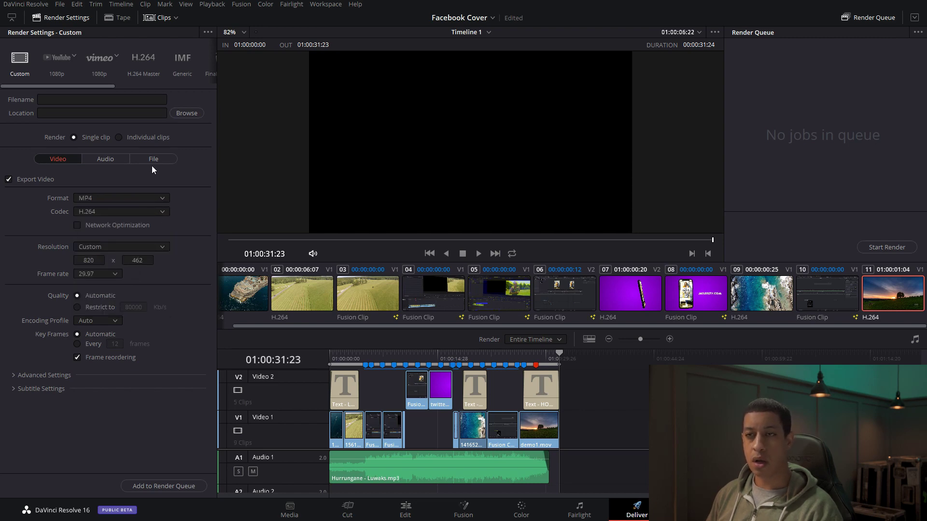
Save the render as 'how to group' in the Facebook Cover Video in DaVinci Resolve folder
{"action": "left_click", "coordinate": [186, 113]}
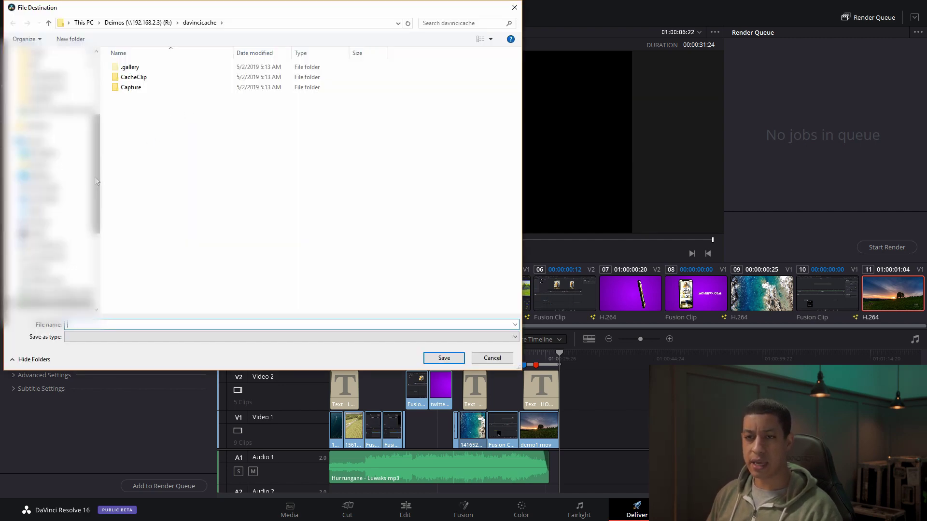
{"action": "scroll", "coordinate": [99, 213], "scroll_direction": "down", "scroll_amount": 3}
{"action": "left_click", "coordinate": [53, 222]}
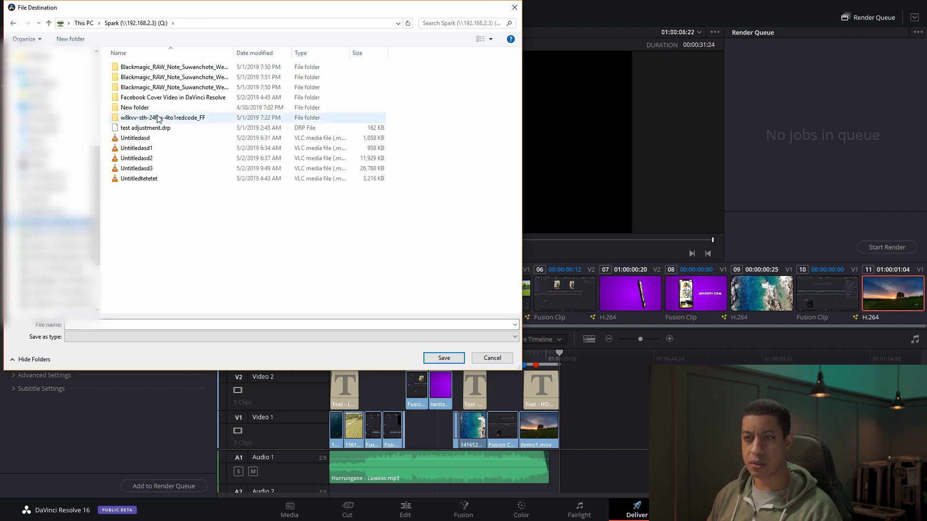
{"action": "double_click", "coordinate": [171, 98]}
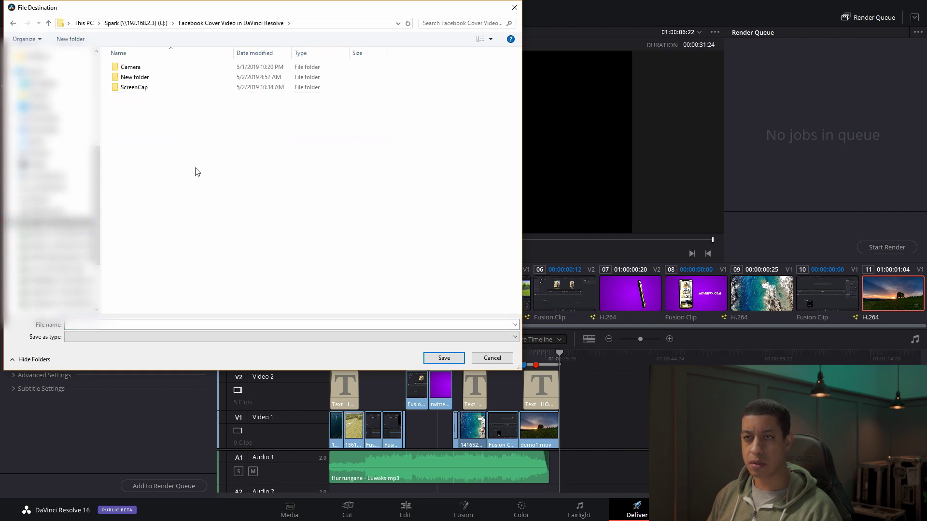
{"action": "left_click", "coordinate": [333, 326]}
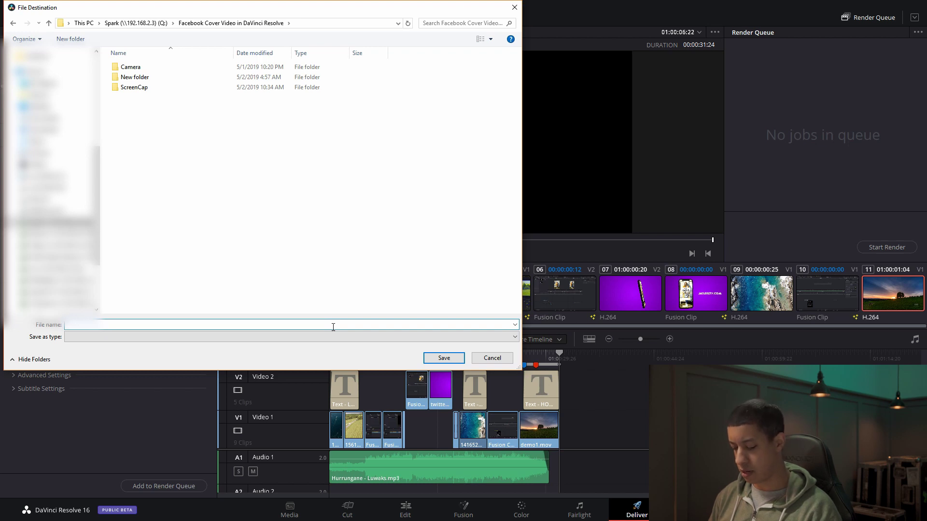
{"action": "type", "text": "how to "}
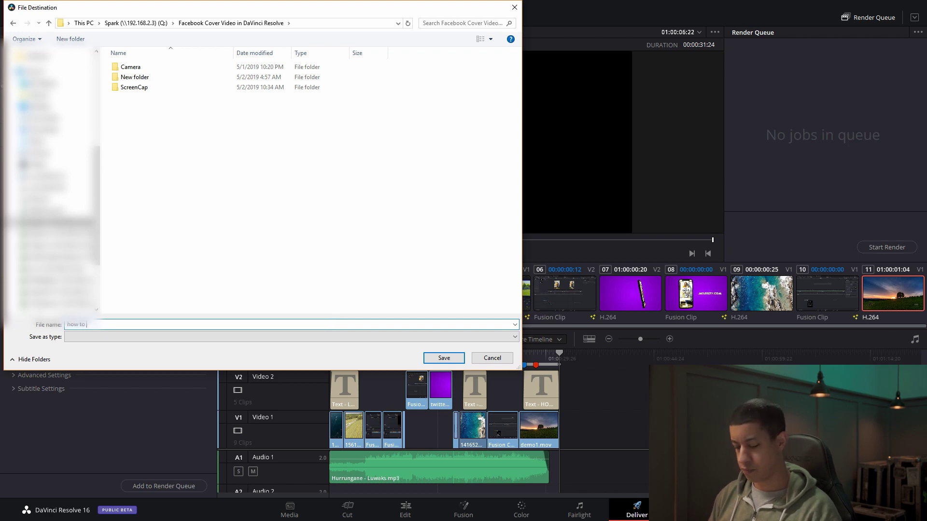
{"action": "type", "text": "group"}
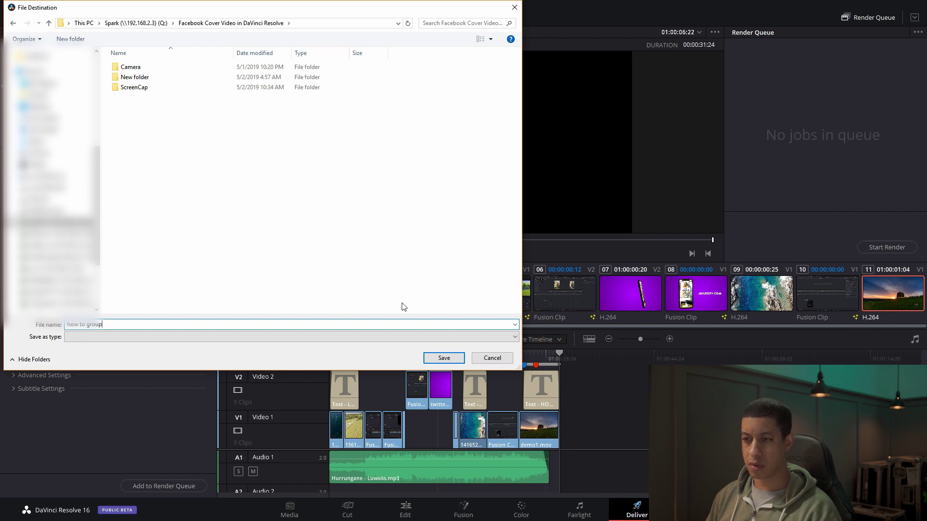
{"action": "left_click", "coordinate": [451, 359]}
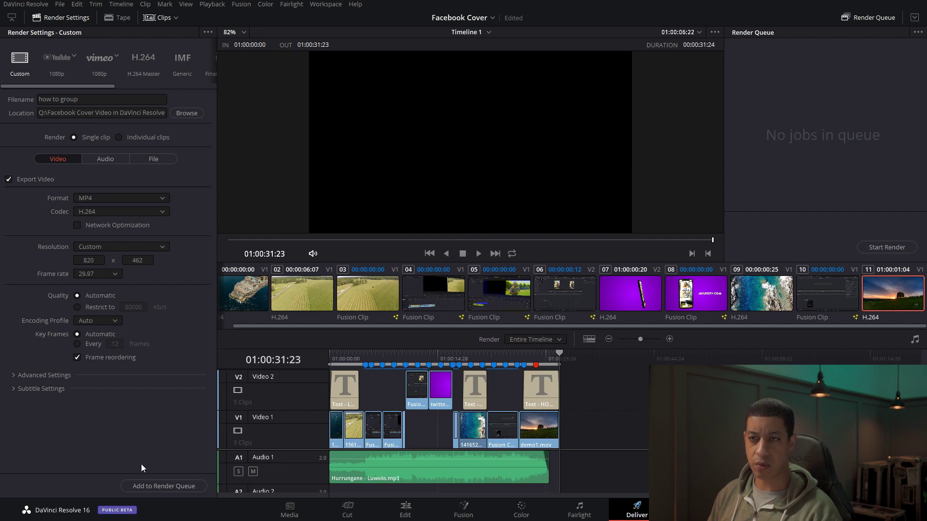
Queue the timeline render and start rendering how to group.mp4
{"action": "left_click", "coordinate": [175, 485]}
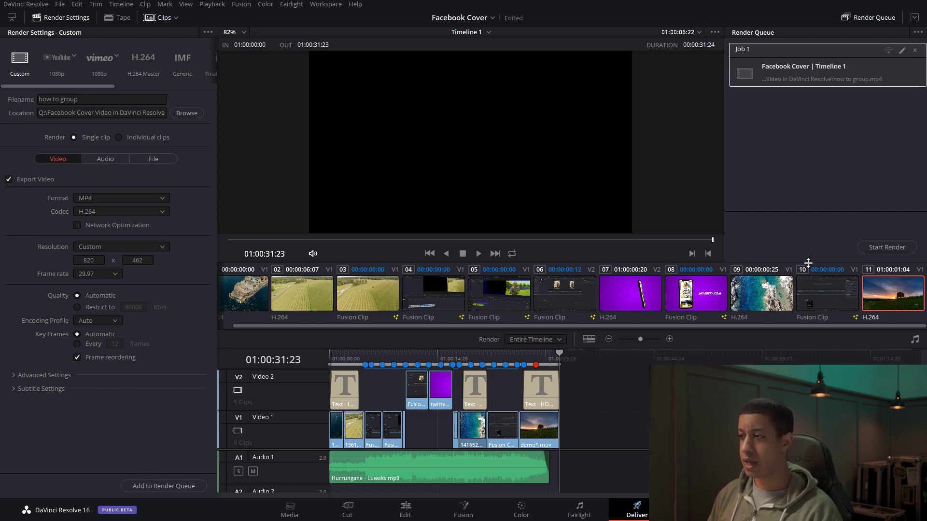
{"action": "left_click", "coordinate": [886, 248]}
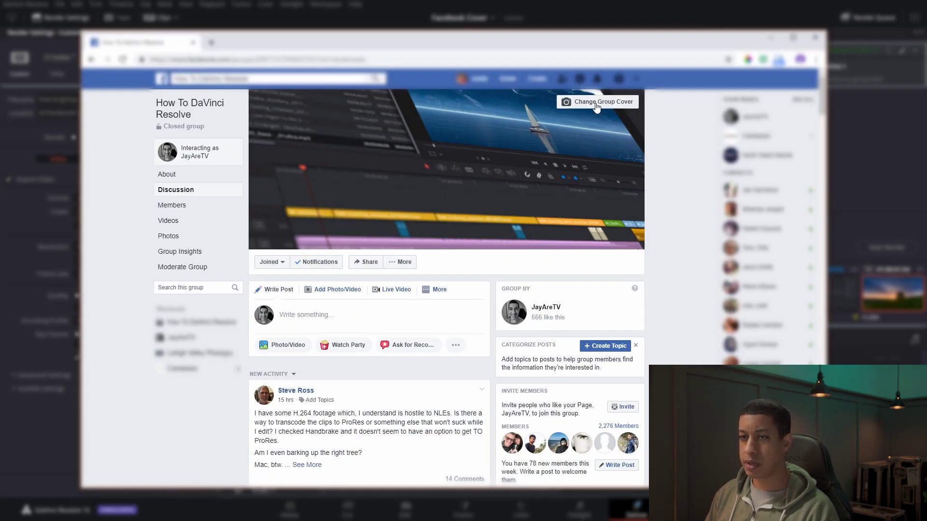
Check the group cover's Upload Photo option, then go to the creator's own Facebook Page
{"action": "left_click", "coordinate": [571, 107]}
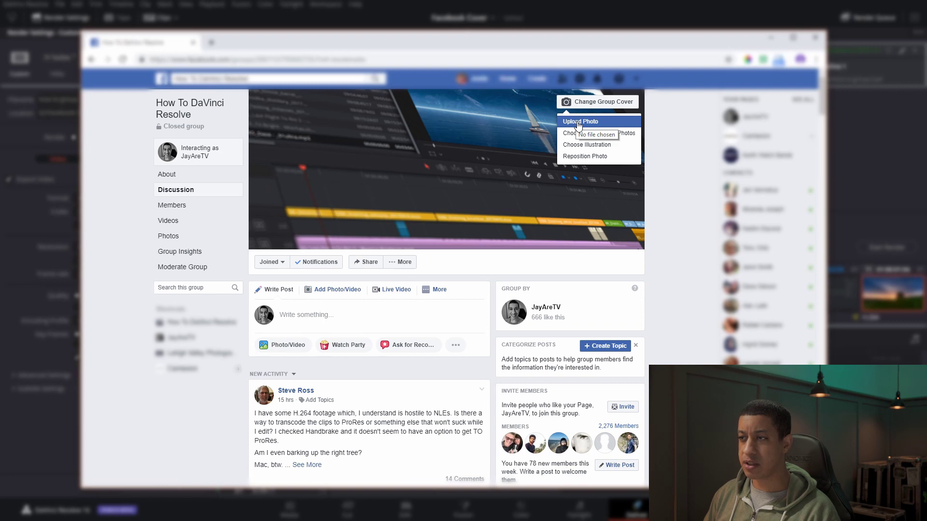
{"action": "left_click", "coordinate": [576, 122]}
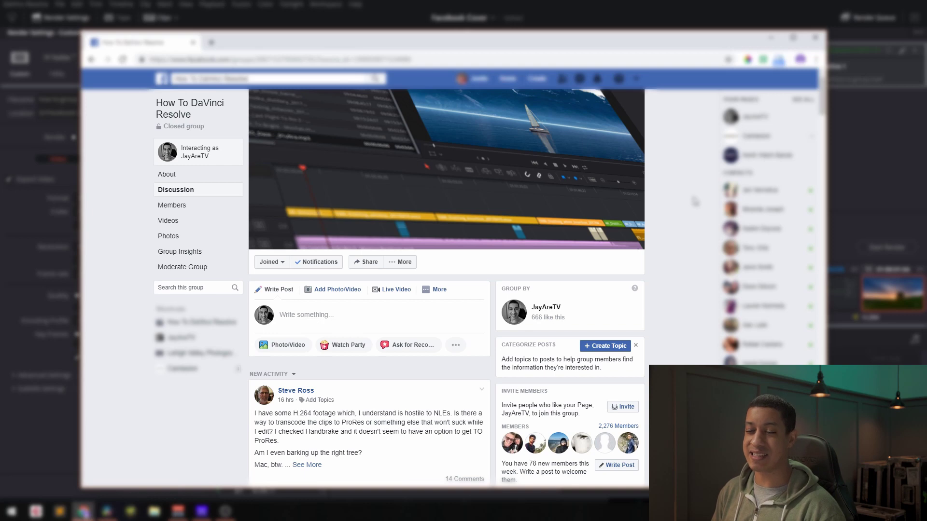
{"action": "left_click", "coordinate": [546, 308]}
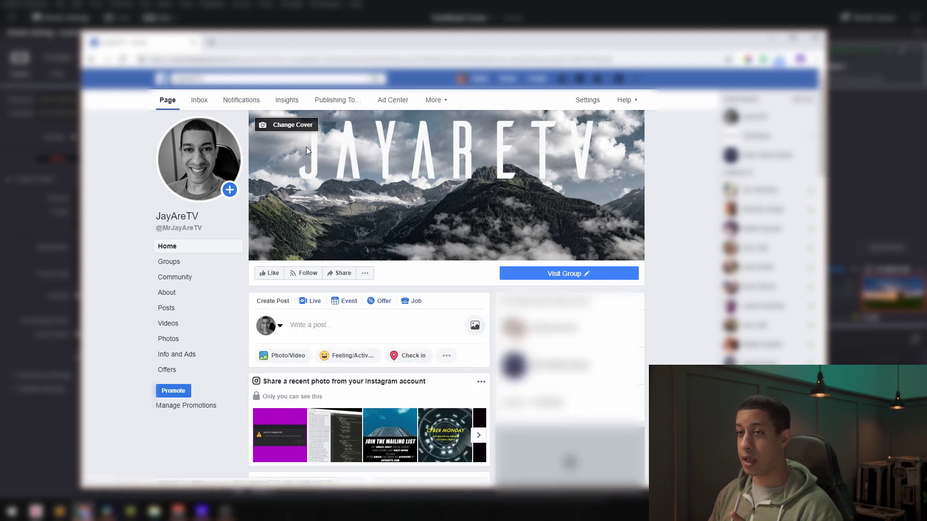
Show the Page's Change Cover menu with the Upload Photo/Video option
{"action": "left_click", "coordinate": [303, 127]}
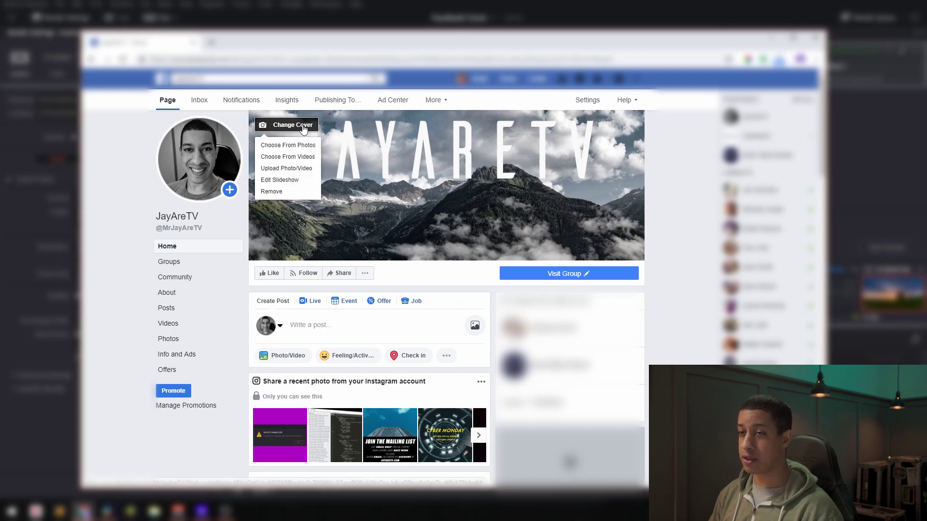